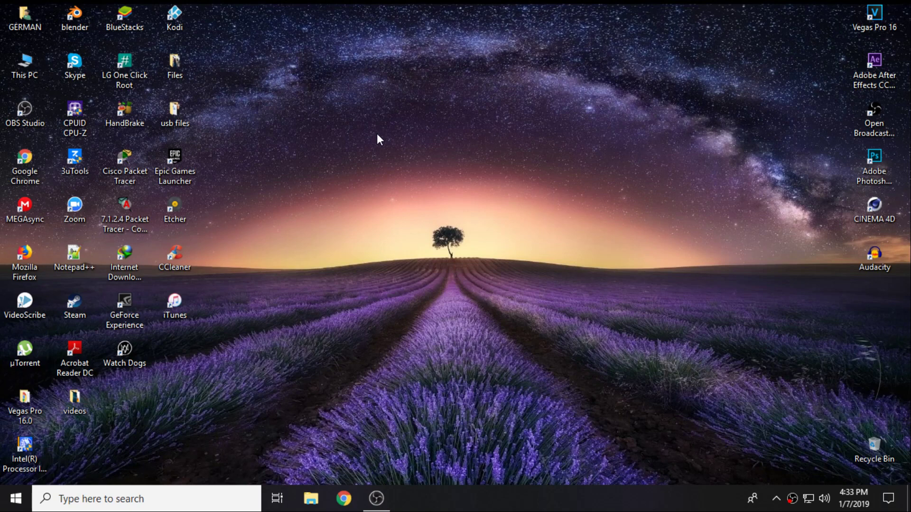
# - Launch NVIDIA Control Panel from the desktop context menu and go to Adjust image settings with preview
pyautogui.rightClick(384, 134)
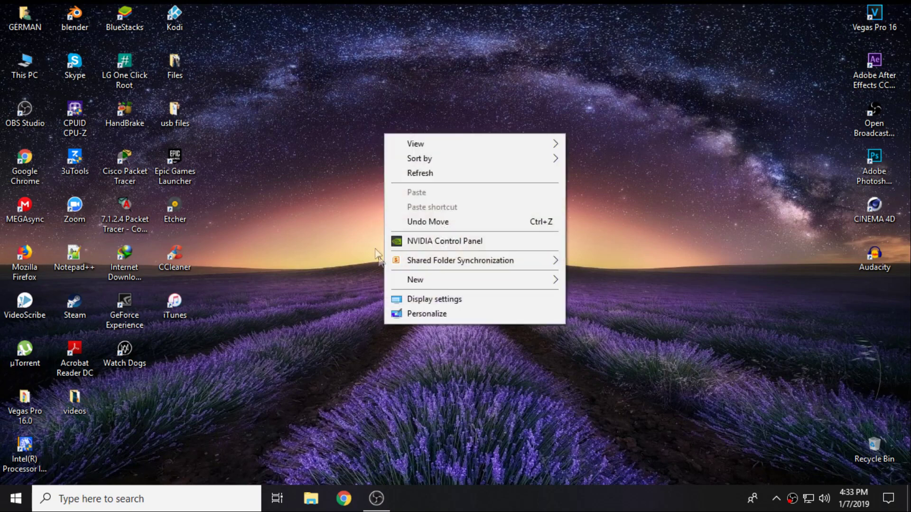
pyautogui.click(449, 242)
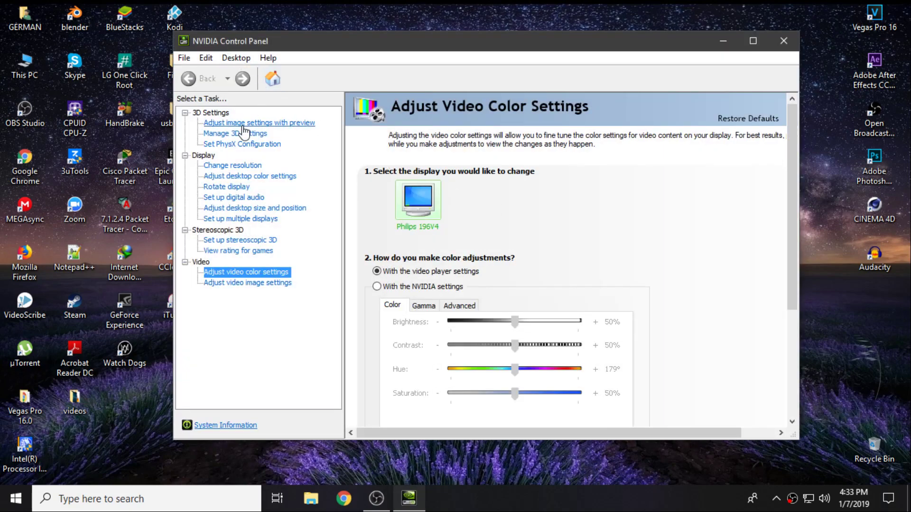
pyautogui.click(217, 124)
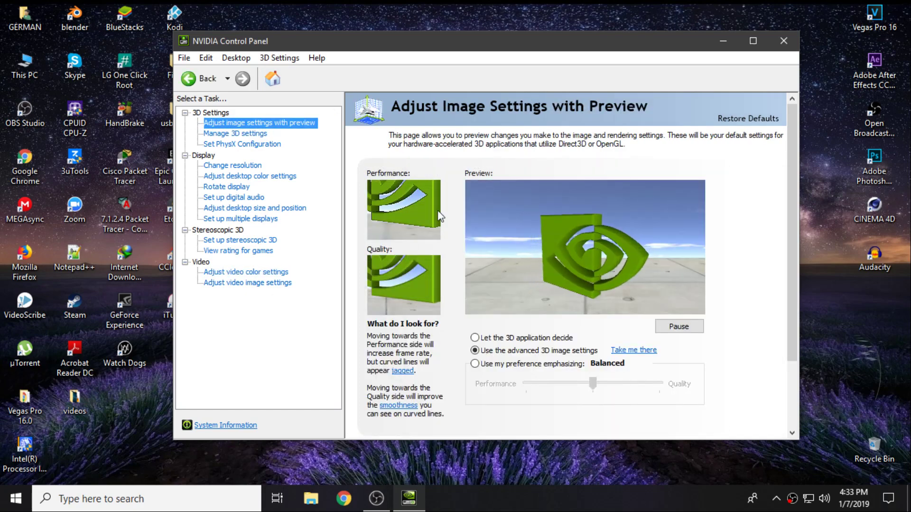
# - Try the Performance slider, then switch to Use the advanced 3D image settings and apply
pyautogui.scroll(-1, 561, 280)
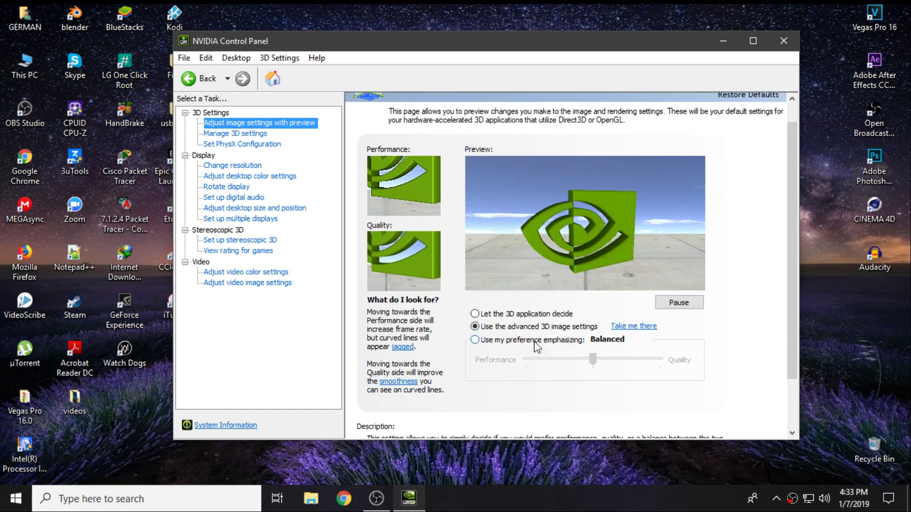
pyautogui.click(550, 341)
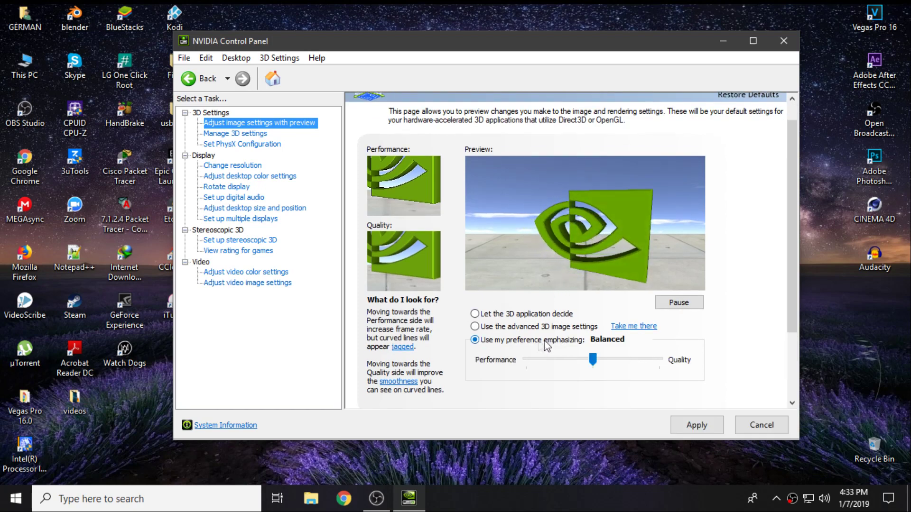
pyautogui.scroll(-1, 515, 344)
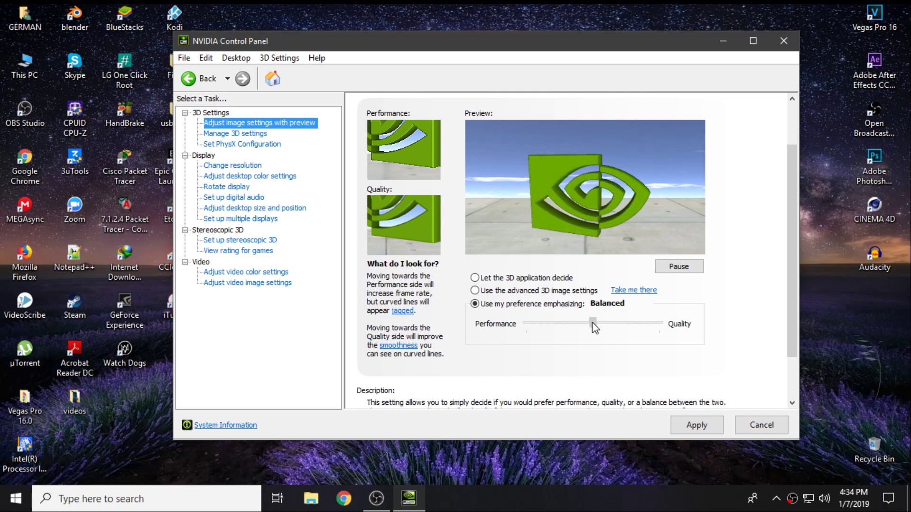
pyautogui.click(545, 326)
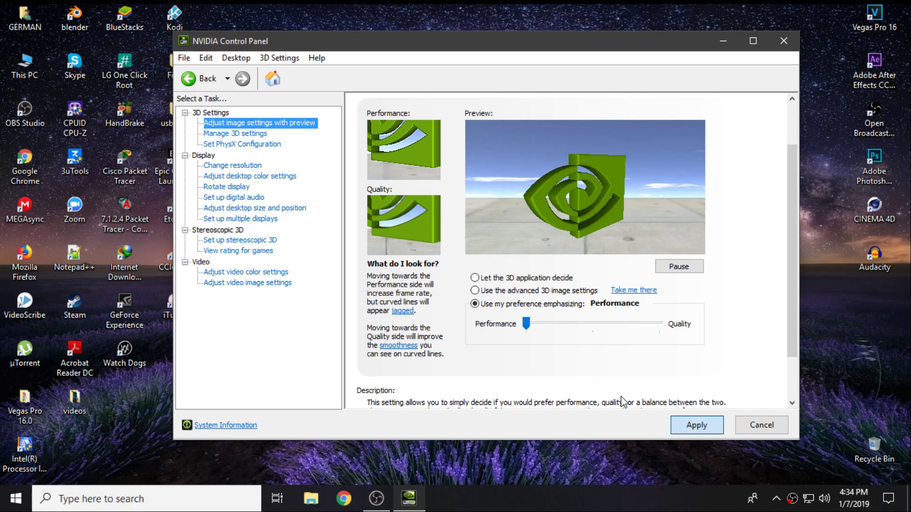
pyautogui.click(481, 292)
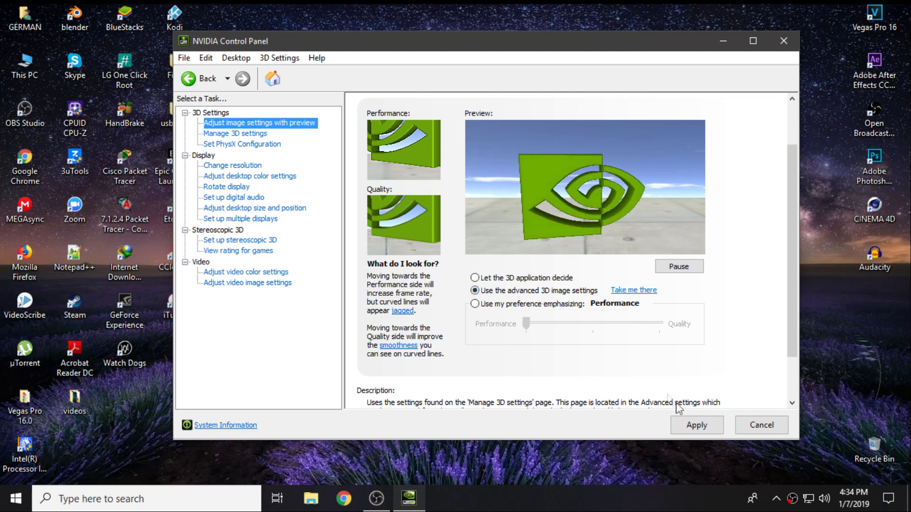
pyautogui.click(696, 426)
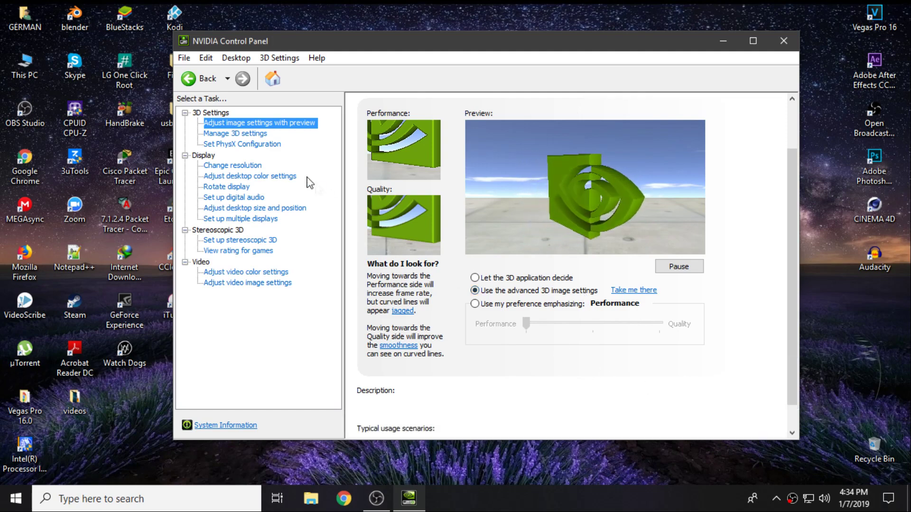
pyautogui.click(226, 135)
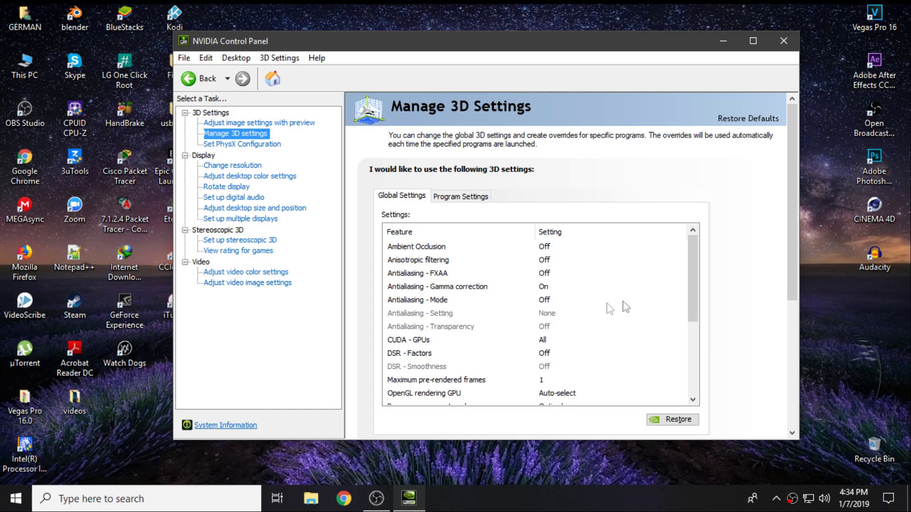
# - In Manage 3D settings, confirm CUDA - GPUs uses All with GeForce GT 730 checked
pyautogui.moveTo(695, 293); pyautogui.dragTo(699, 326)
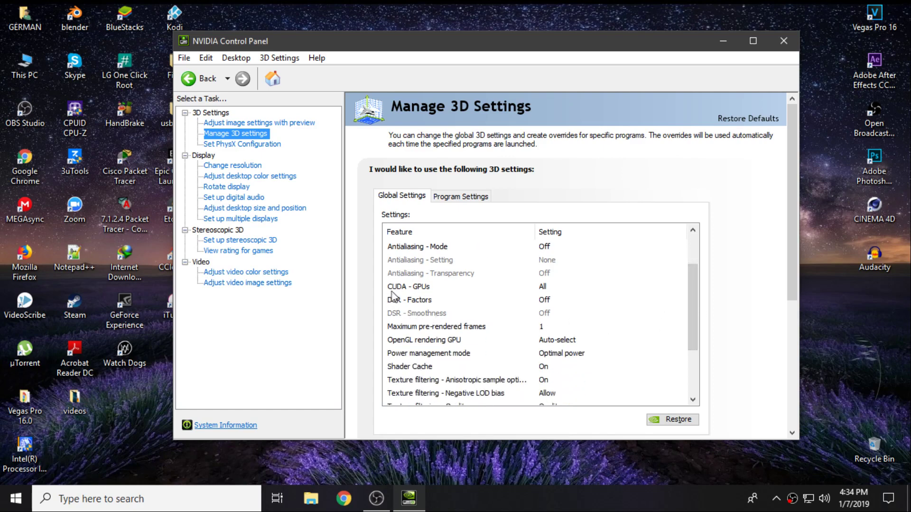
pyautogui.click(550, 291)
pyautogui.click(551, 290)
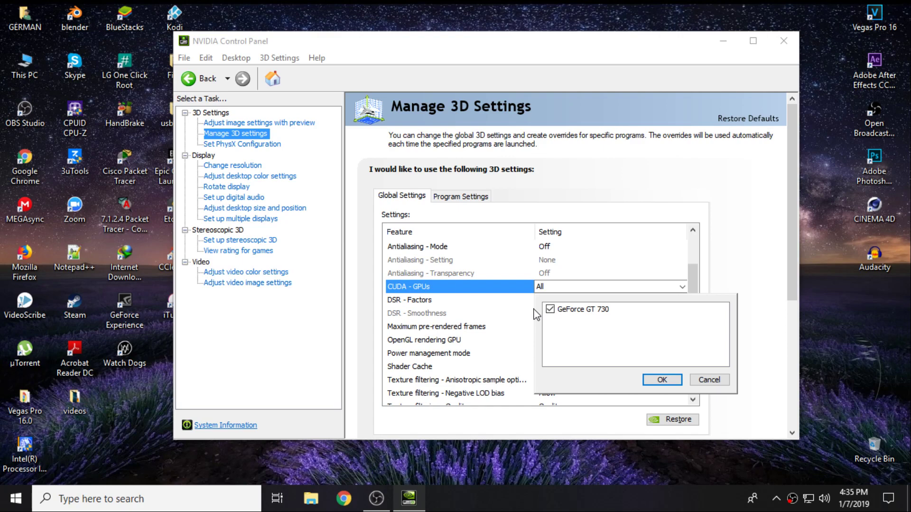
pyautogui.click(662, 380)
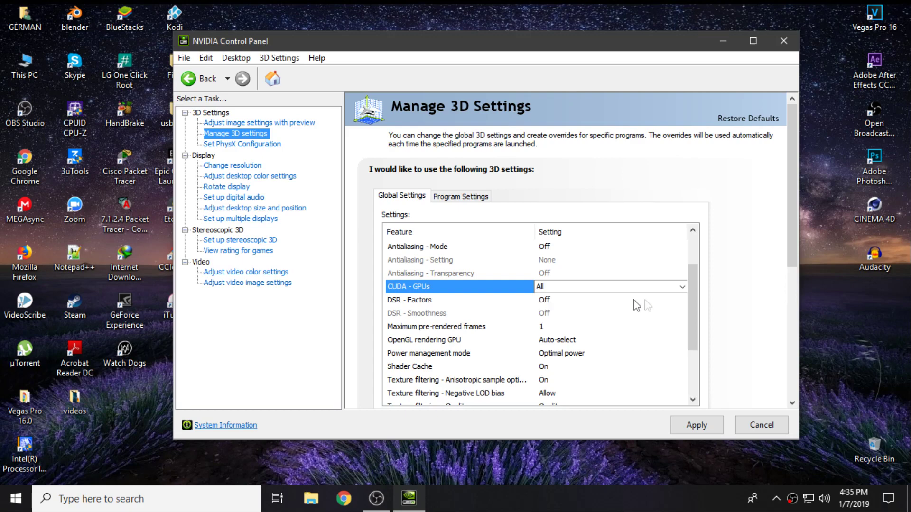
pyautogui.moveTo(690, 303); pyautogui.dragTo(692, 319)
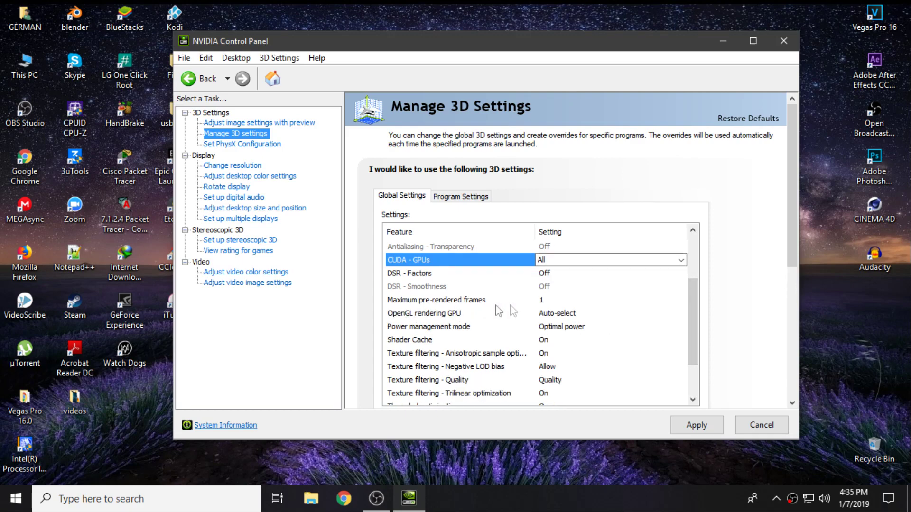
# - Set Maximum pre-rendered frames to 1 in the global 3D settings
pyautogui.click(544, 304)
pyautogui.click(545, 303)
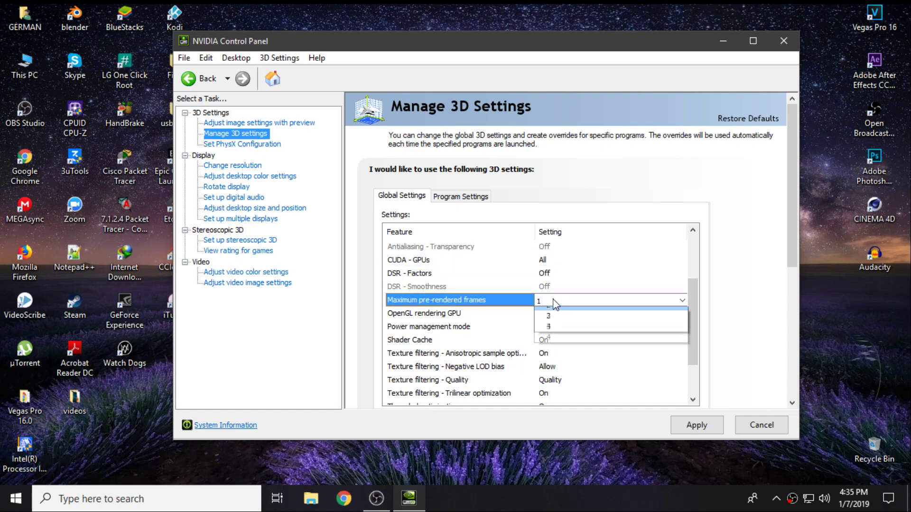
pyautogui.click(550, 322)
pyautogui.click(552, 304)
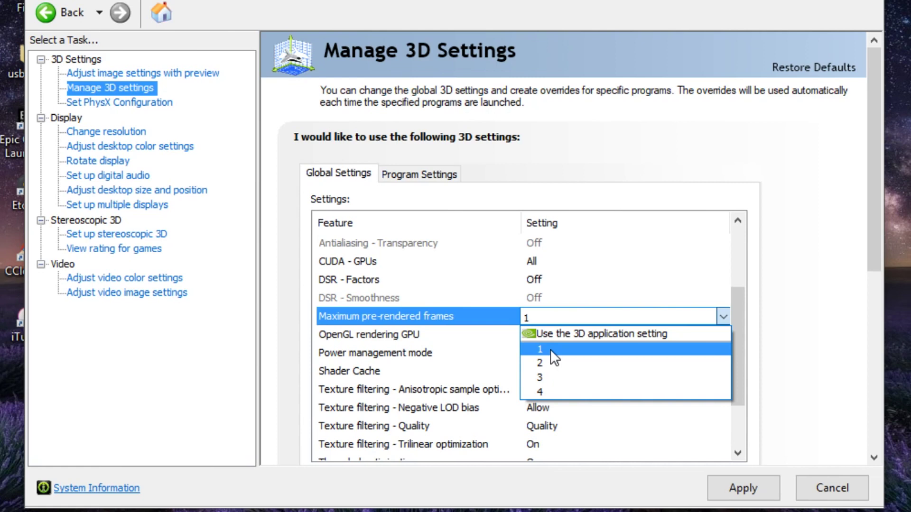
pyautogui.click(550, 349)
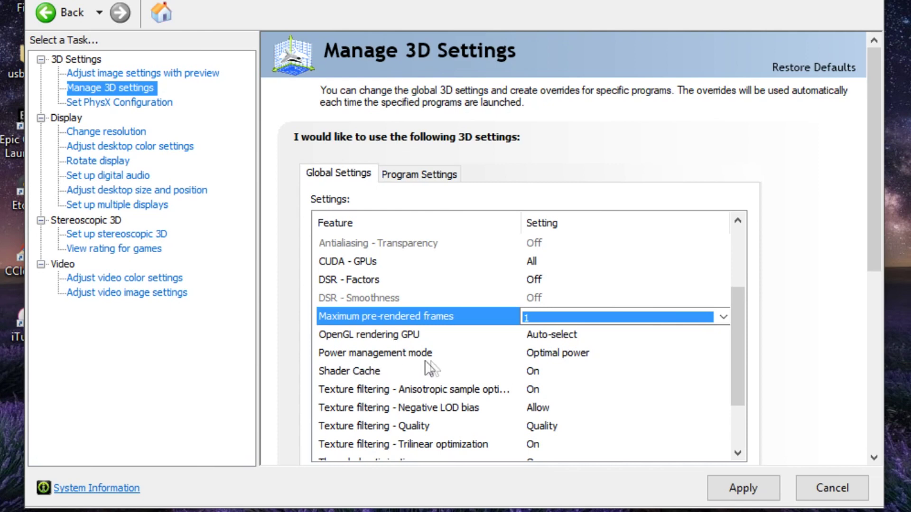
# - Set Power management mode to Prefer maximum performance
pyautogui.click(546, 353)
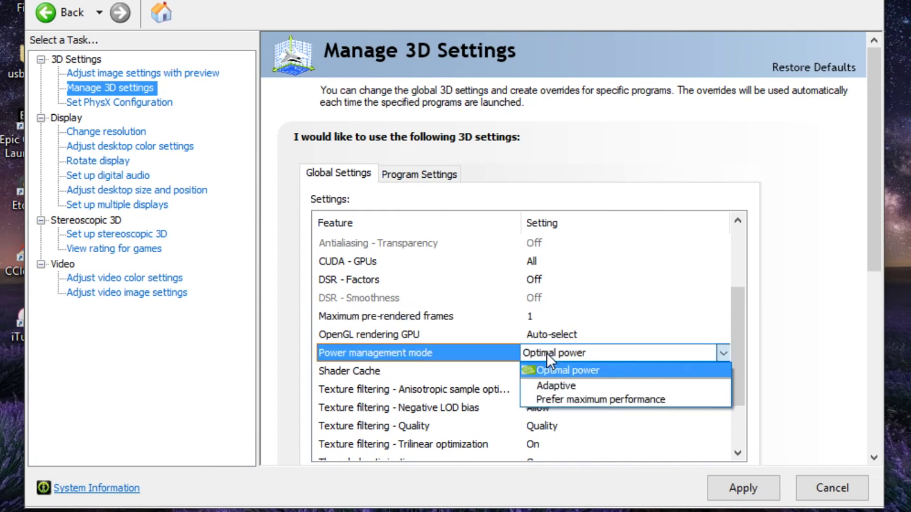
pyautogui.click(628, 400)
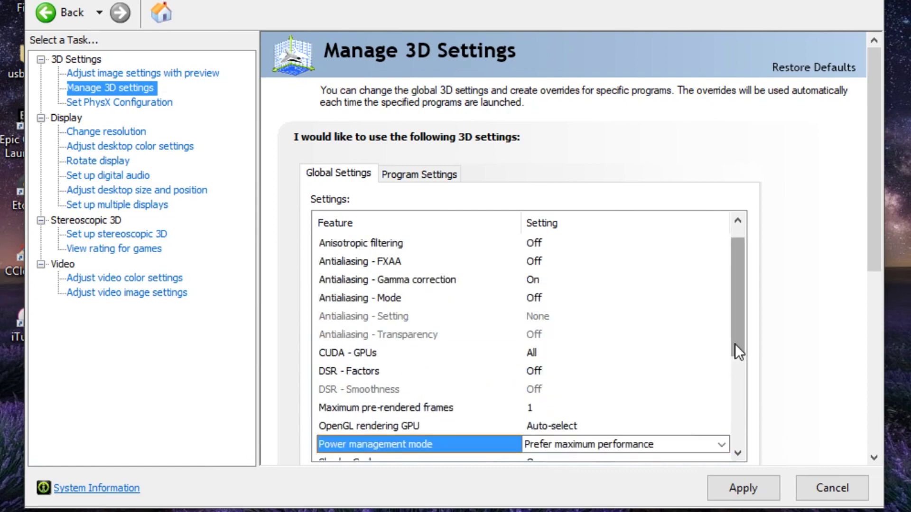
pyautogui.moveTo(735, 352); pyautogui.dragTo(739, 443)
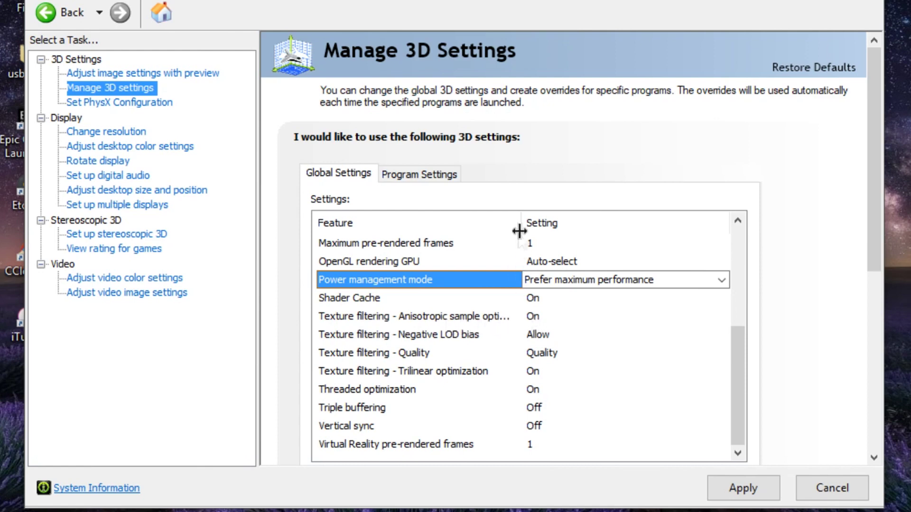
pyautogui.moveTo(520, 227); pyautogui.dragTo(548, 225)
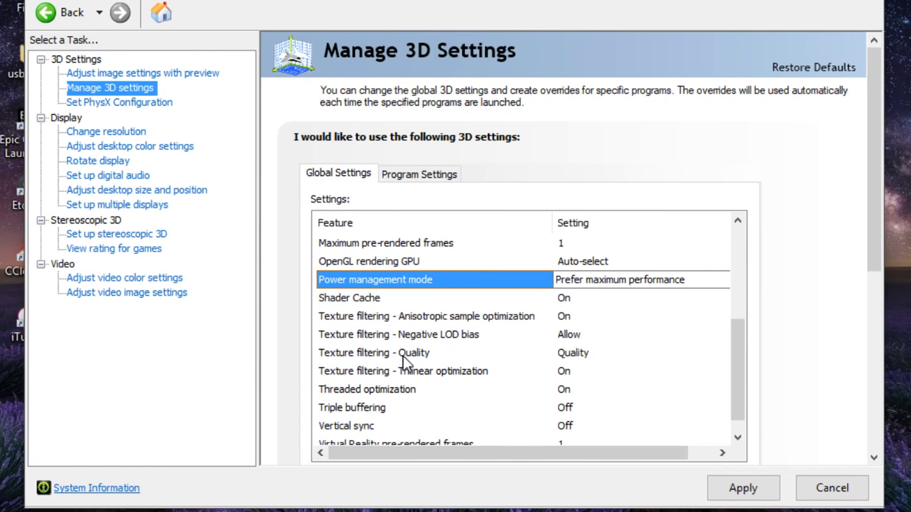
# - Set Texture filtering - Quality to High performance
pyautogui.click(579, 353)
pyautogui.click(581, 352)
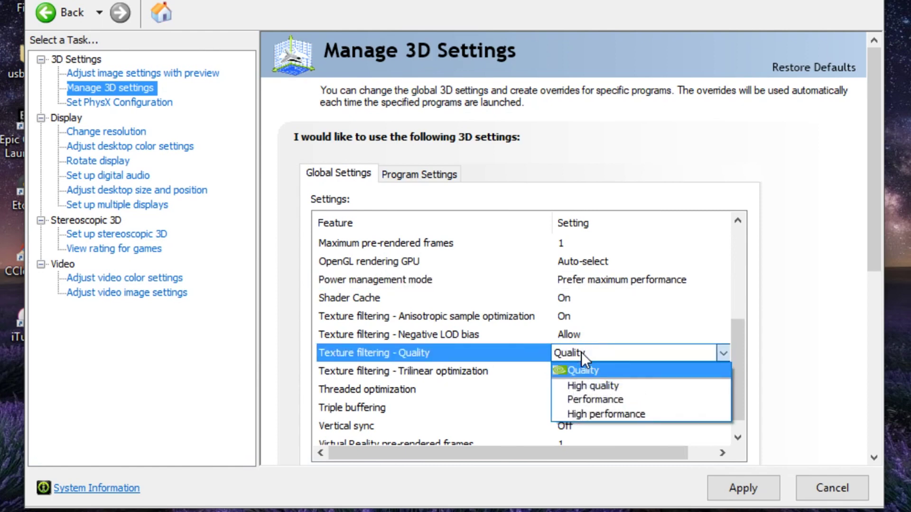
pyautogui.click(584, 415)
pyautogui.scroll(-3, 587, 417)
pyautogui.moveTo(730, 298); pyautogui.dragTo(739, 380)
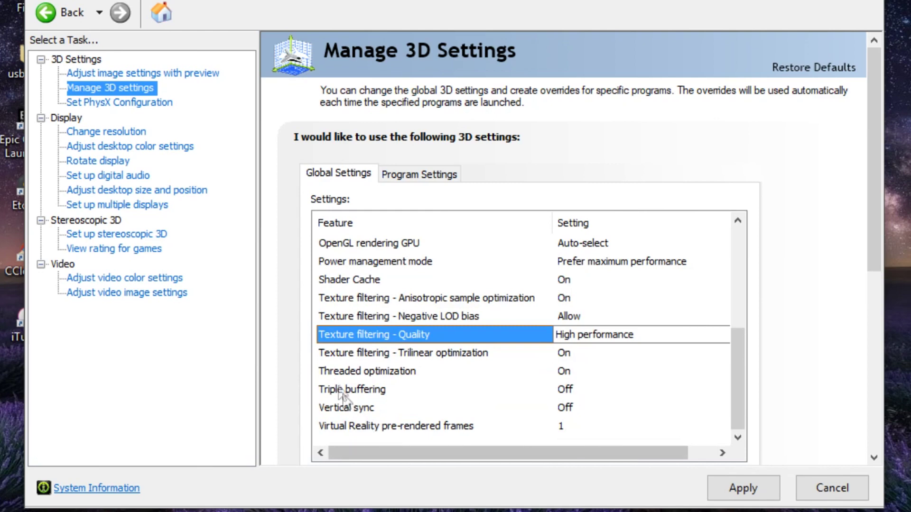
pyautogui.click(396, 356)
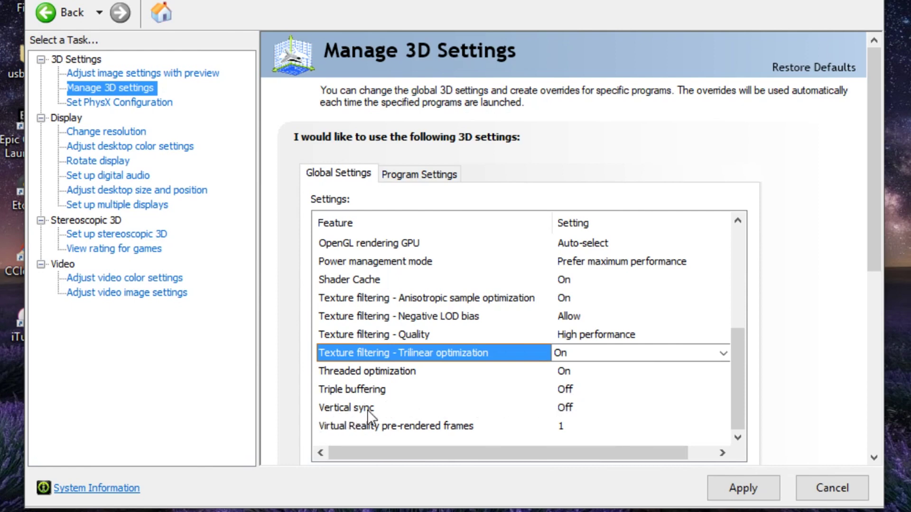
# - Turn Vertical sync Off
pyautogui.click(574, 407)
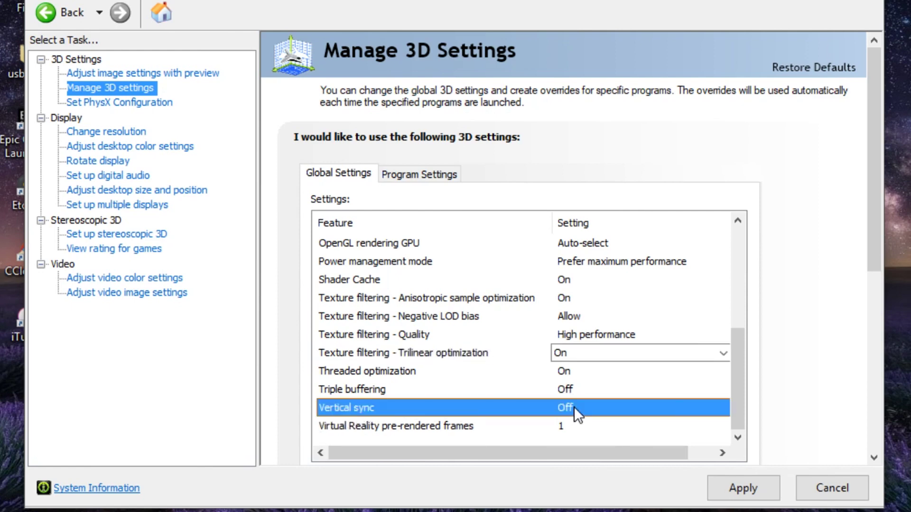
pyautogui.click(574, 407)
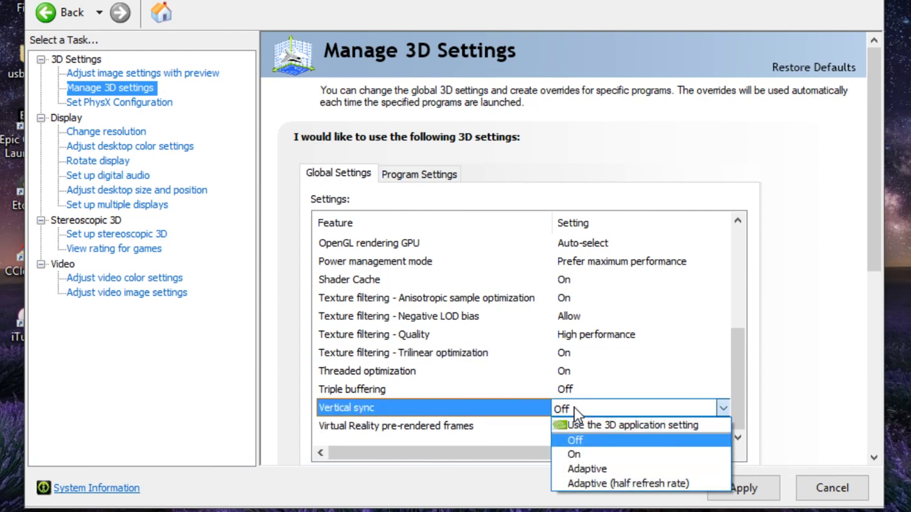
pyautogui.click(585, 442)
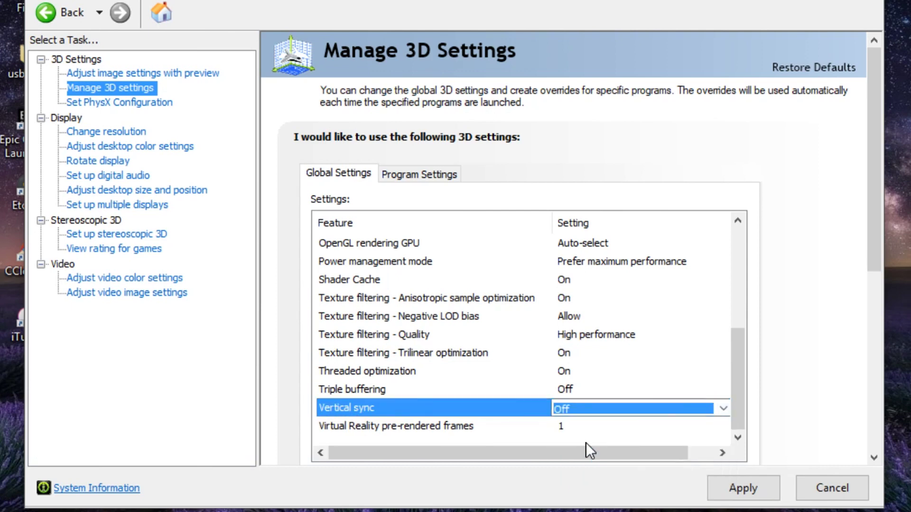
pyautogui.click(738, 400)
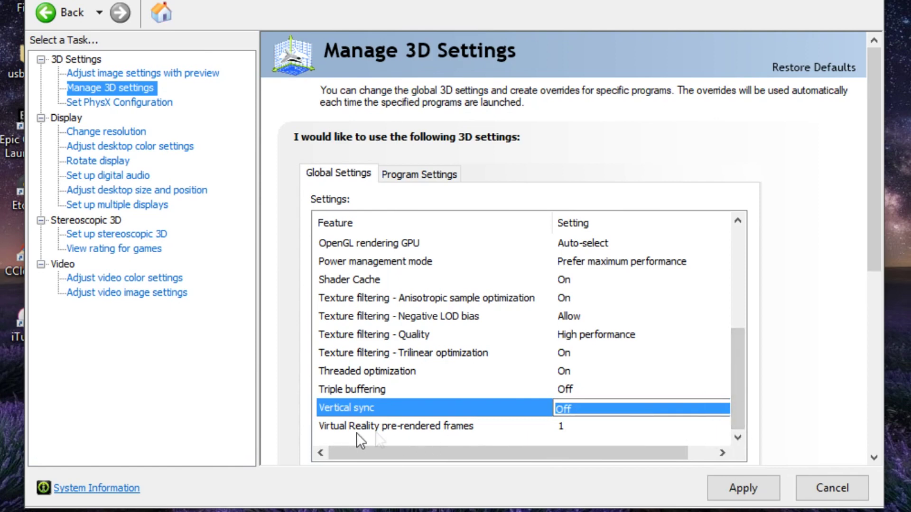
# - Keep Virtual Reality pre-rendered frames at 1, apply the global 3D settings, and open Set PhysX Configuration
pyautogui.click(573, 426)
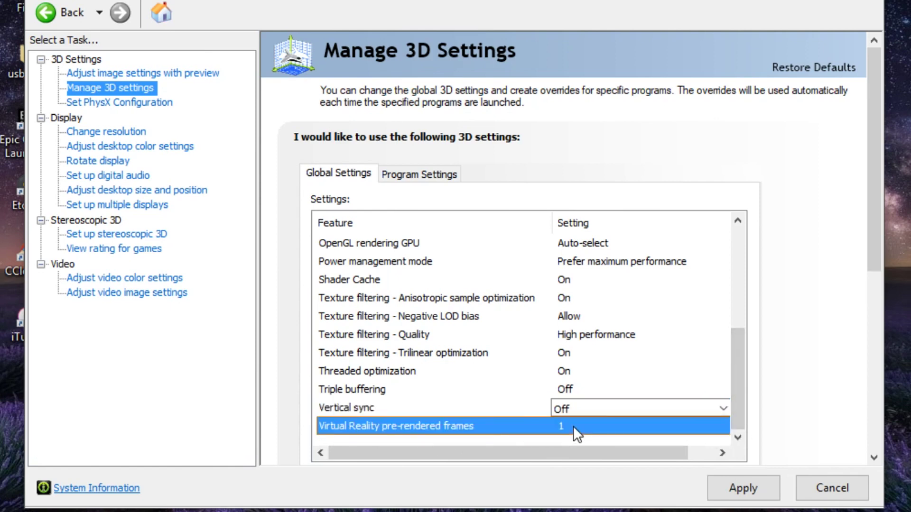
pyautogui.click(573, 427)
pyautogui.click(575, 442)
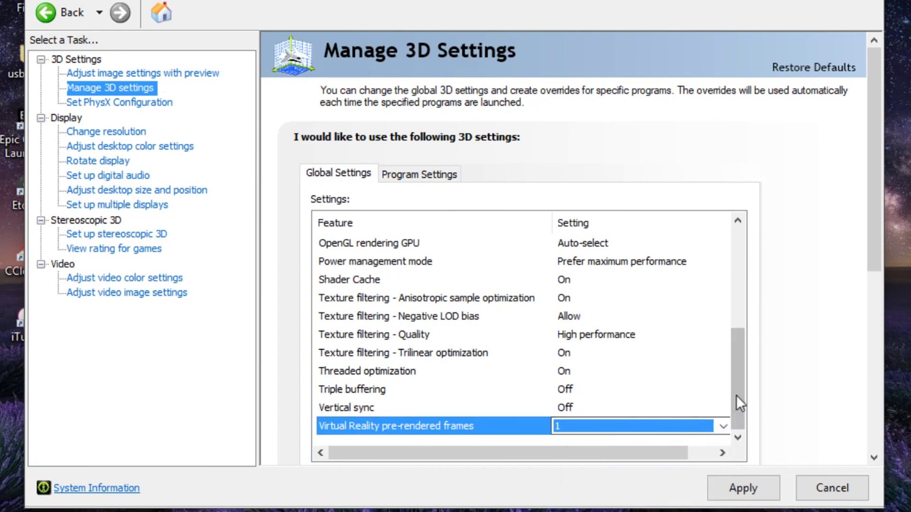
pyautogui.moveTo(736, 395); pyautogui.dragTo(742, 372)
pyautogui.moveTo(744, 320); pyautogui.dragTo(733, 365)
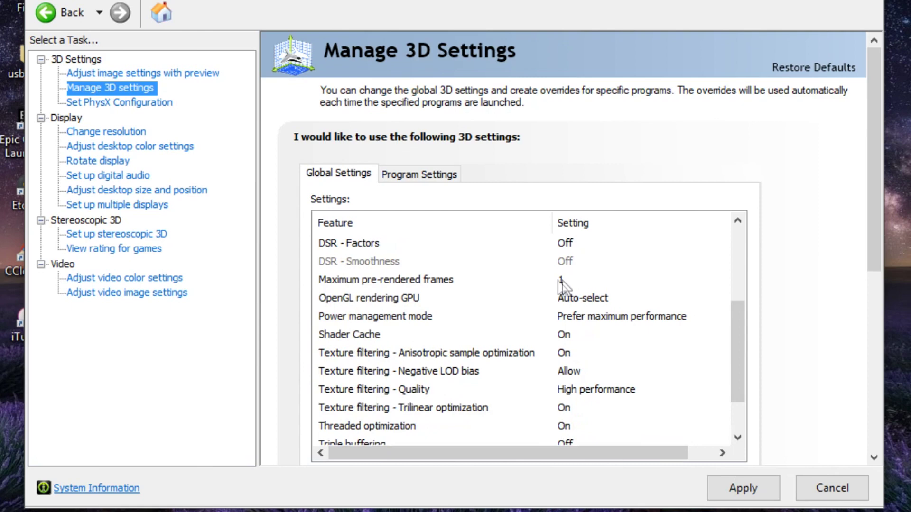
pyautogui.moveTo(734, 332); pyautogui.dragTo(744, 424)
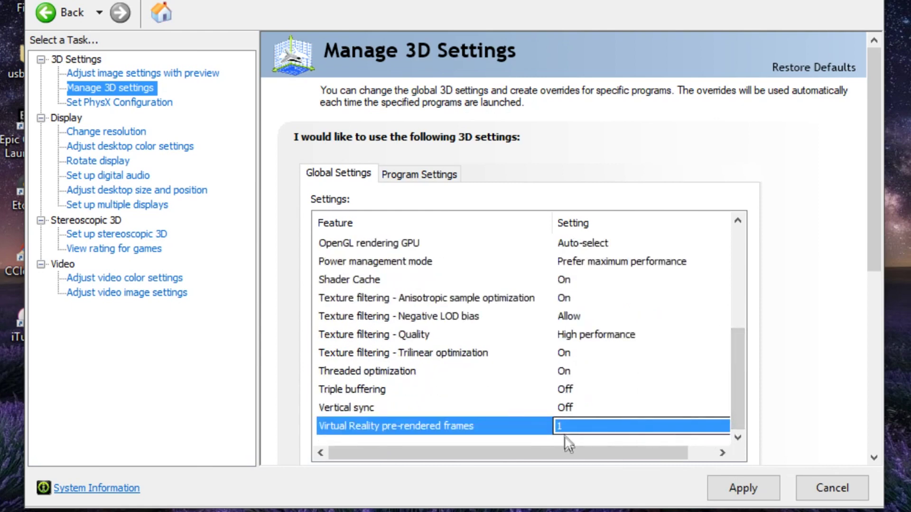
pyautogui.click(749, 492)
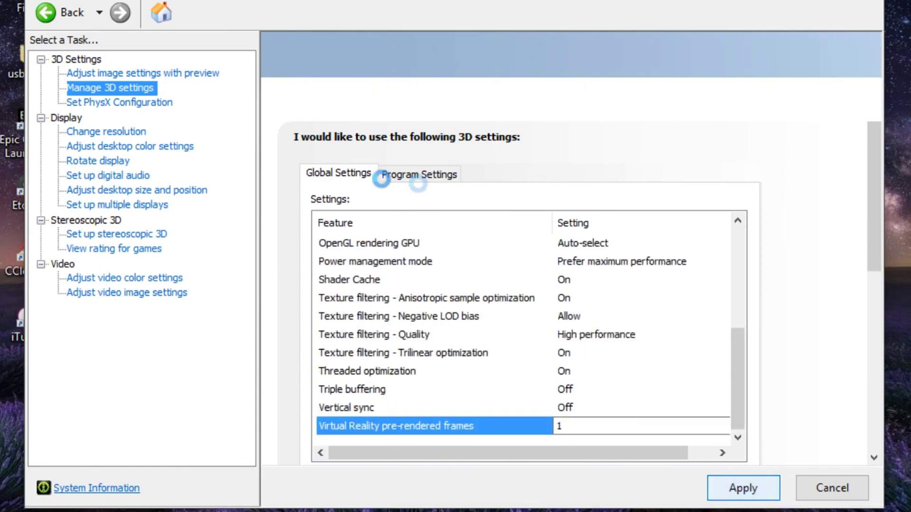
pyautogui.click(88, 107)
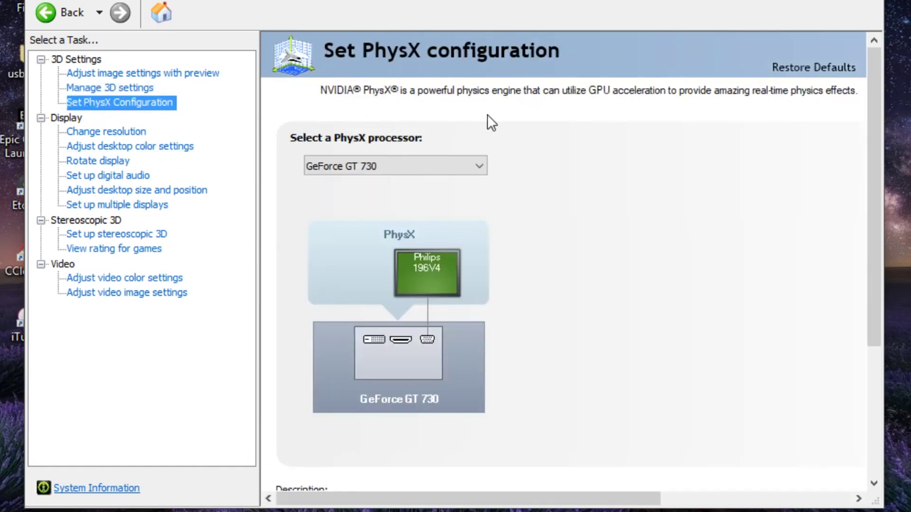
pyautogui.click(322, 168)
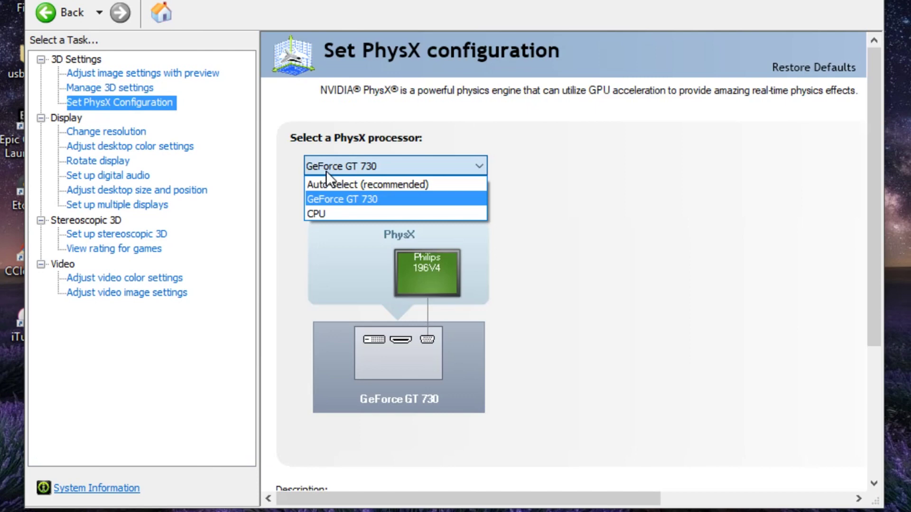
pyautogui.click(426, 184)
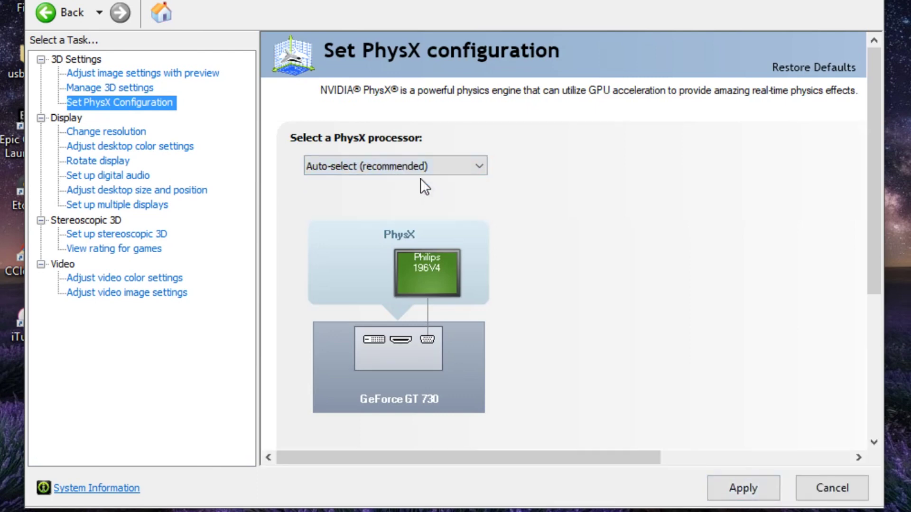
pyautogui.click(402, 167)
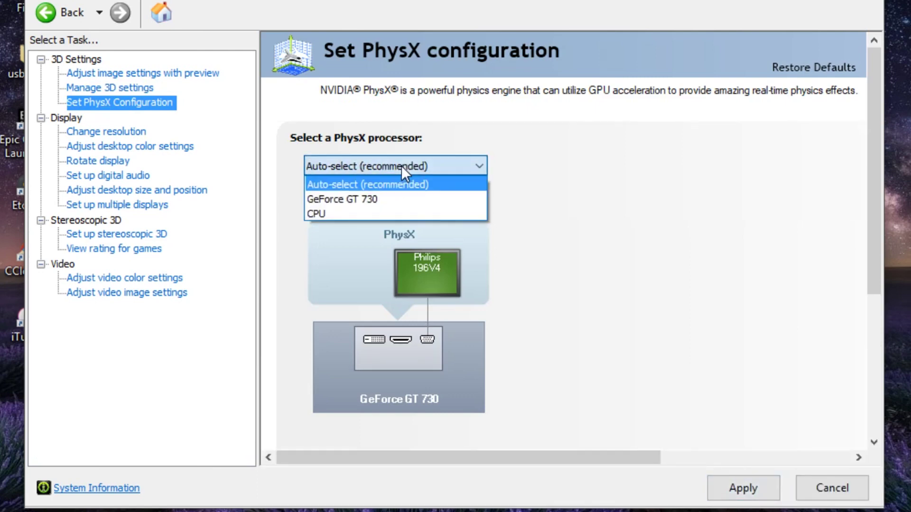
pyautogui.click(357, 199)
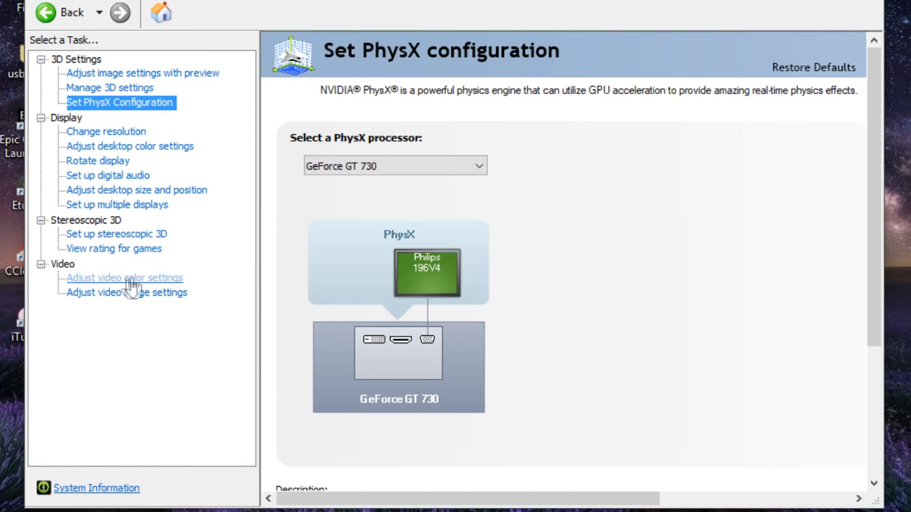
# - Set video color to With the NVIDIA settings, keep Dynamic range at Full (0-255), and apply
pyautogui.click(156, 280)
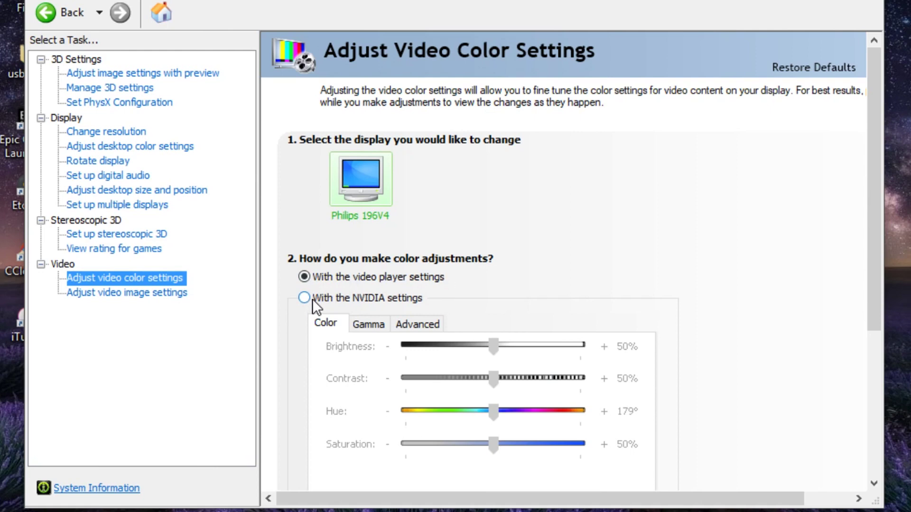
pyautogui.click(365, 298)
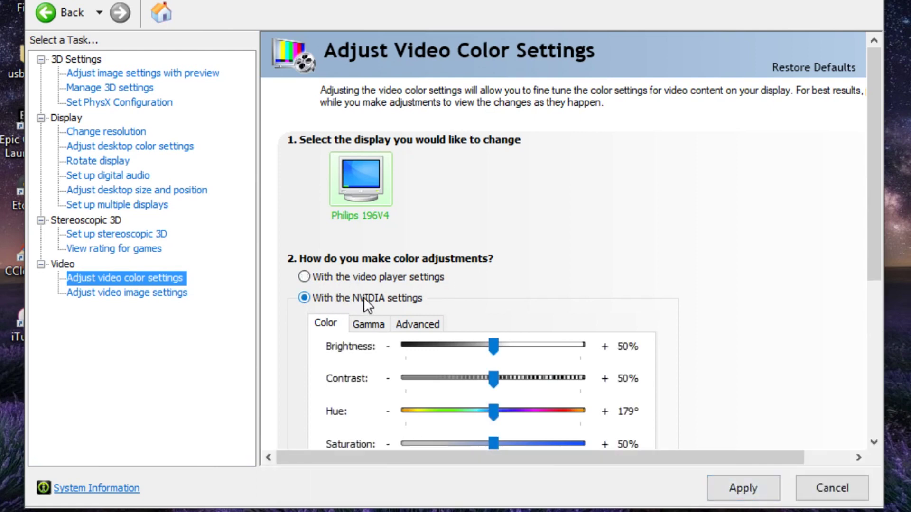
pyautogui.click(414, 322)
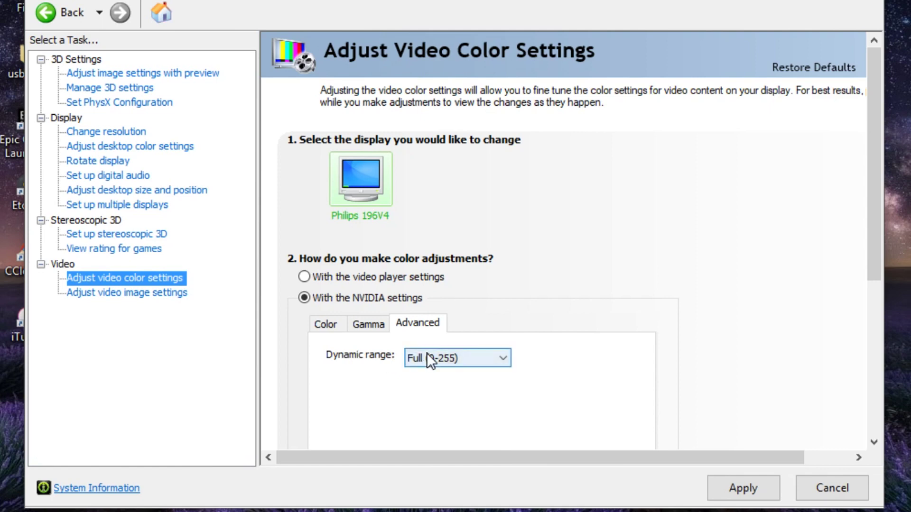
pyautogui.click(461, 357)
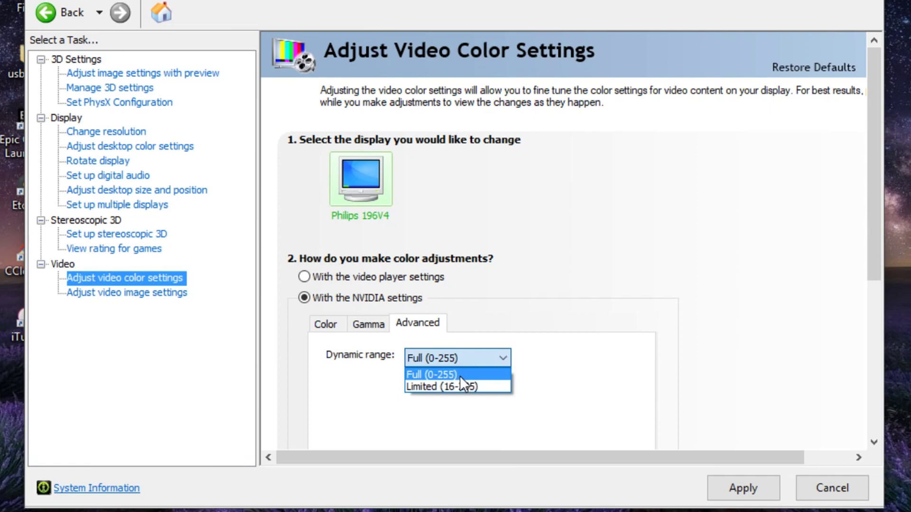
pyautogui.click(460, 376)
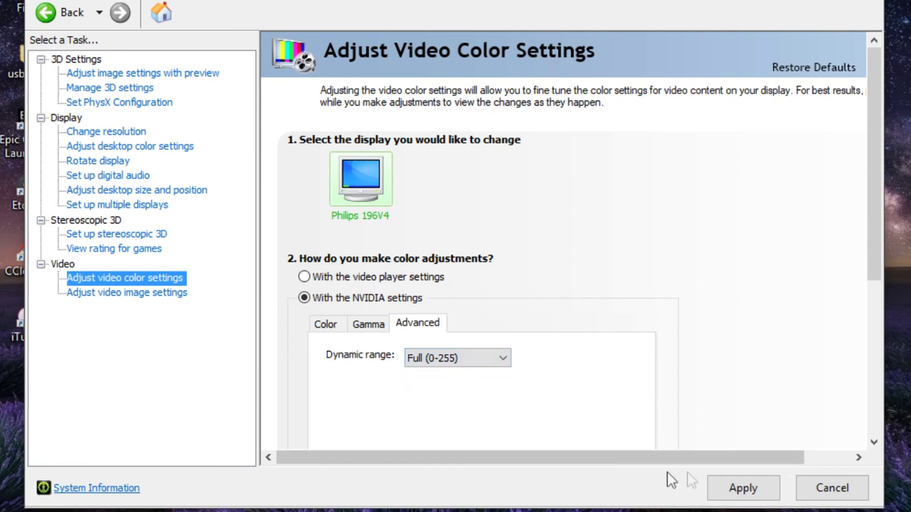
pyautogui.click(744, 488)
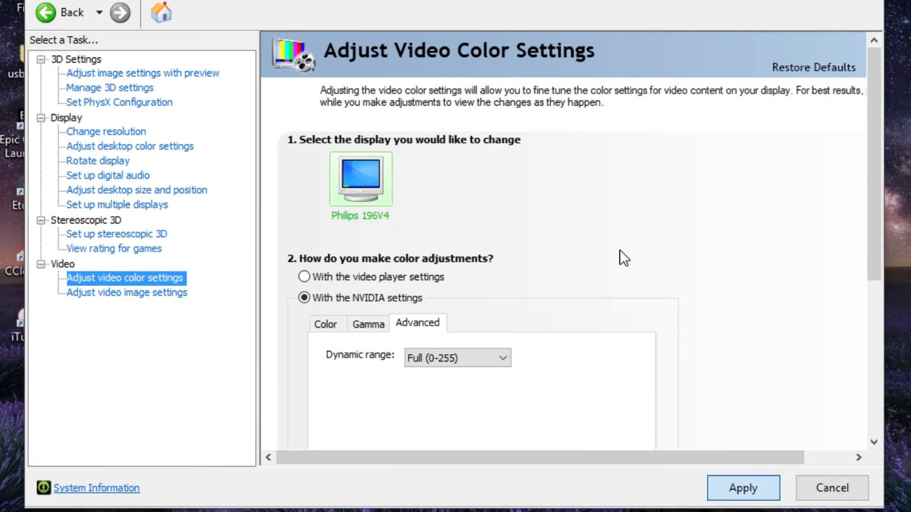